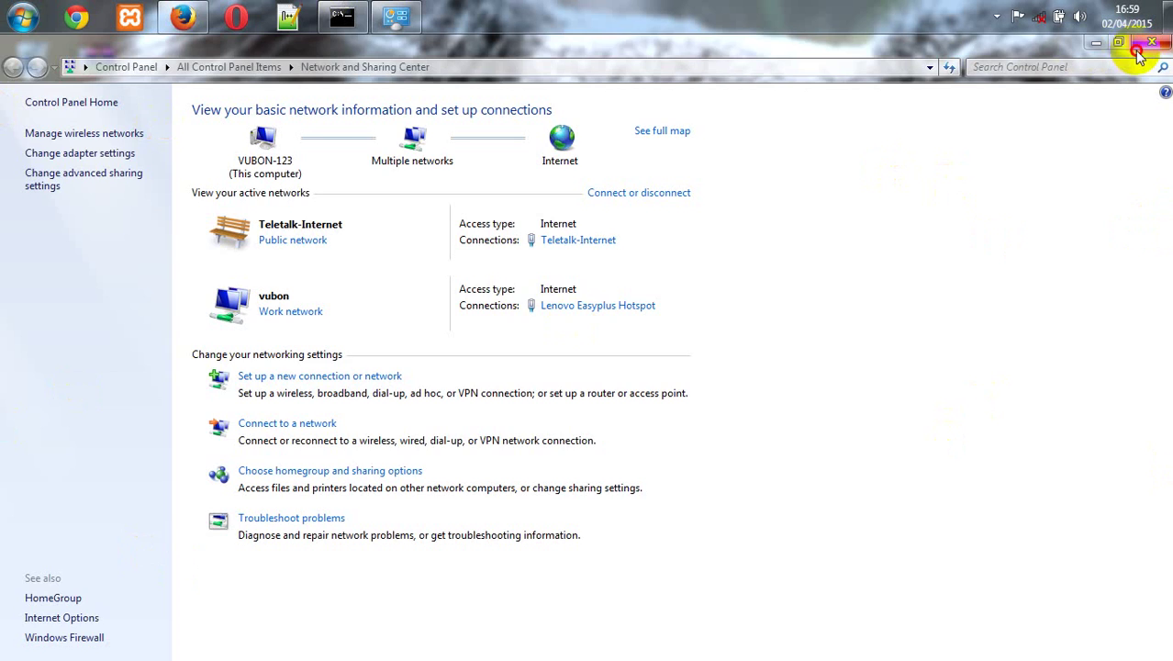
Close the network and leftover console windows and launch cmd from the Start search
left_click(1149, 44)
left_click(775, 143)
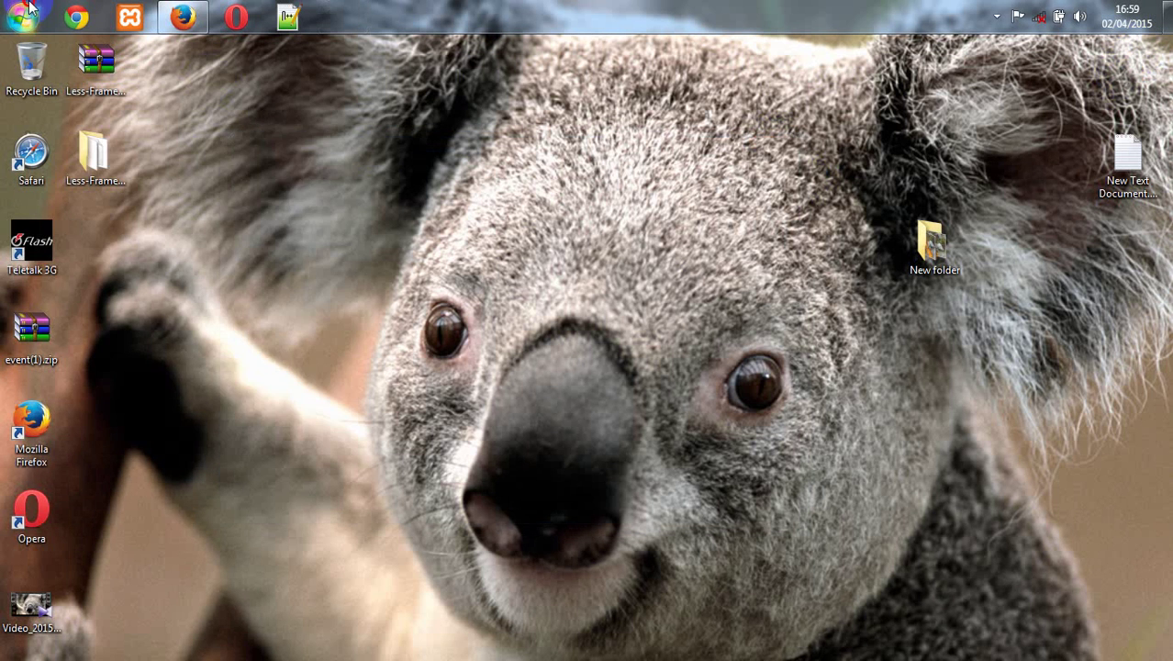
left_click(4, 7)
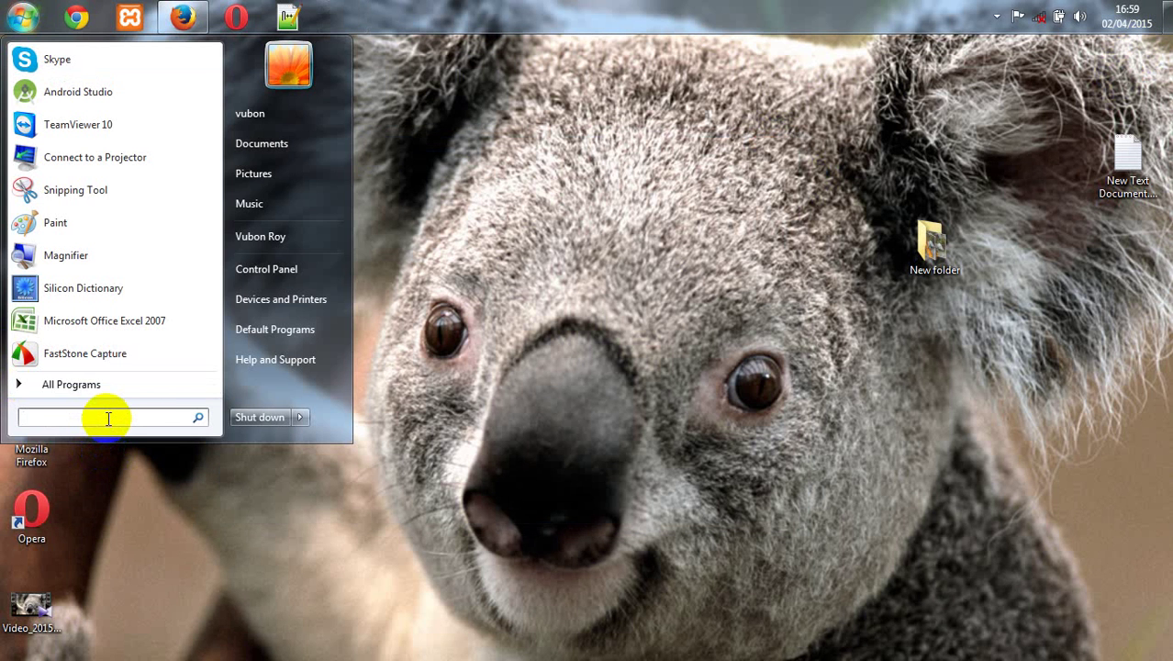
left_click(380, 593)
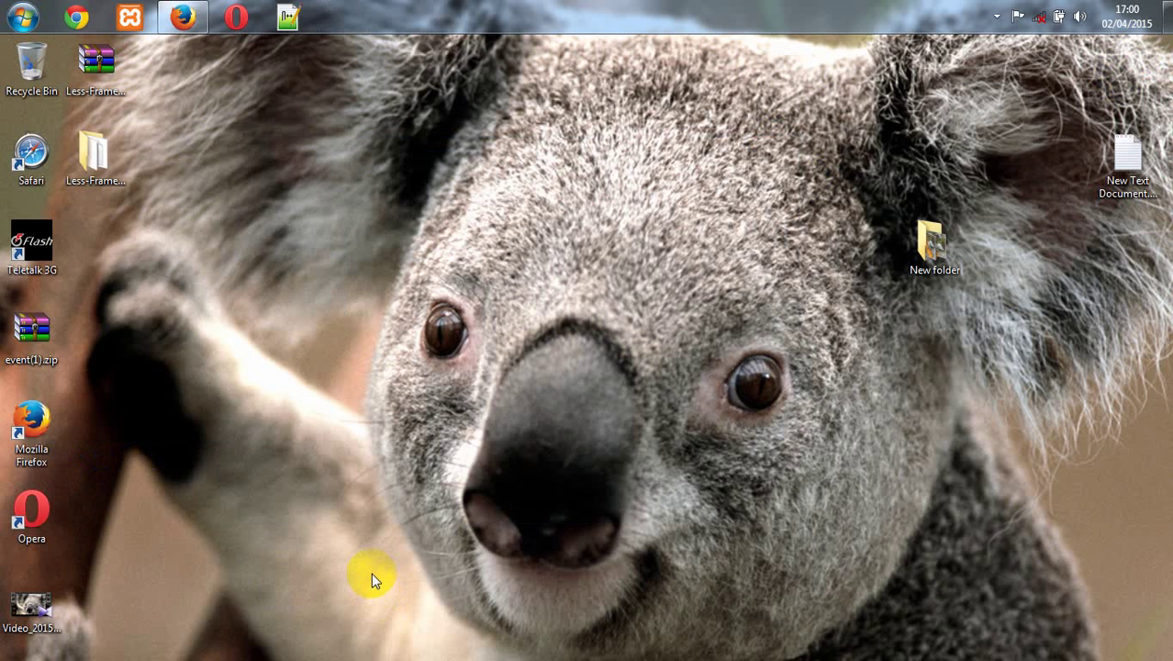
key("super")
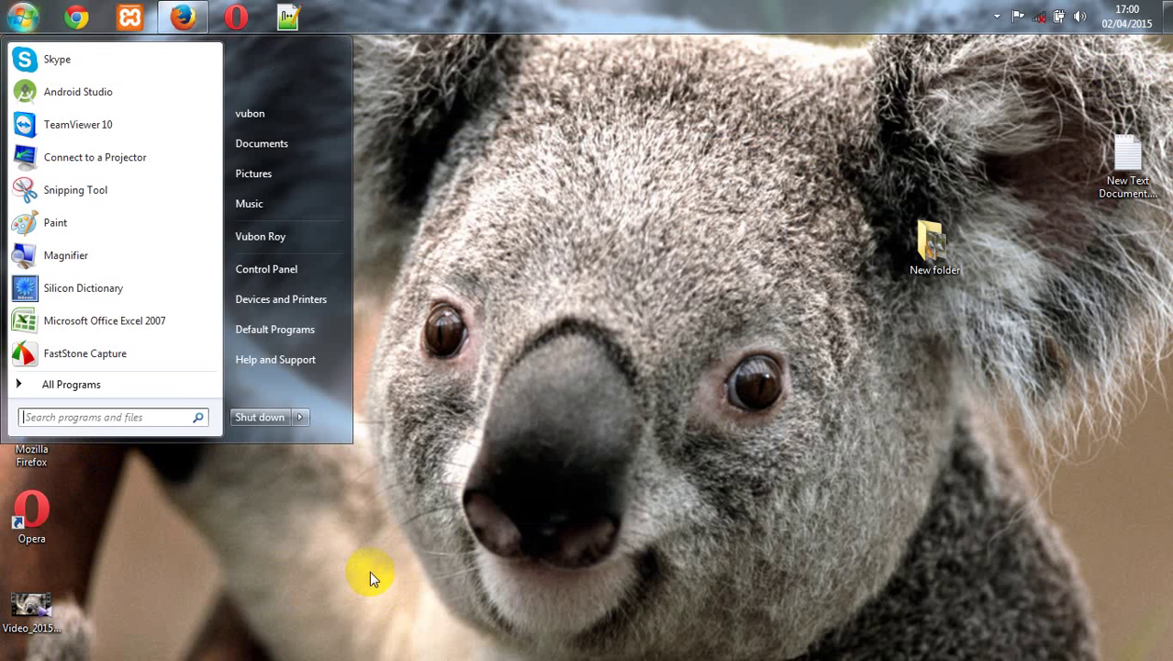
type("cmd")
key("Return")
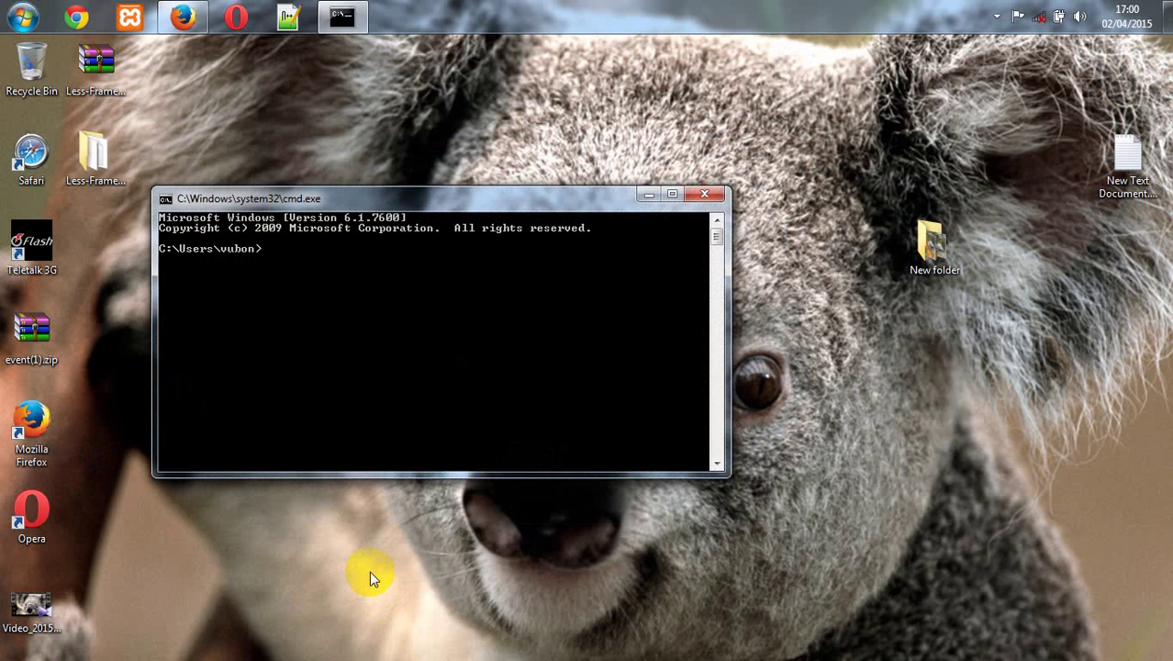
Replace the ordinary console with cmd.exe running as administrator
left_click(705, 195)
key("super")
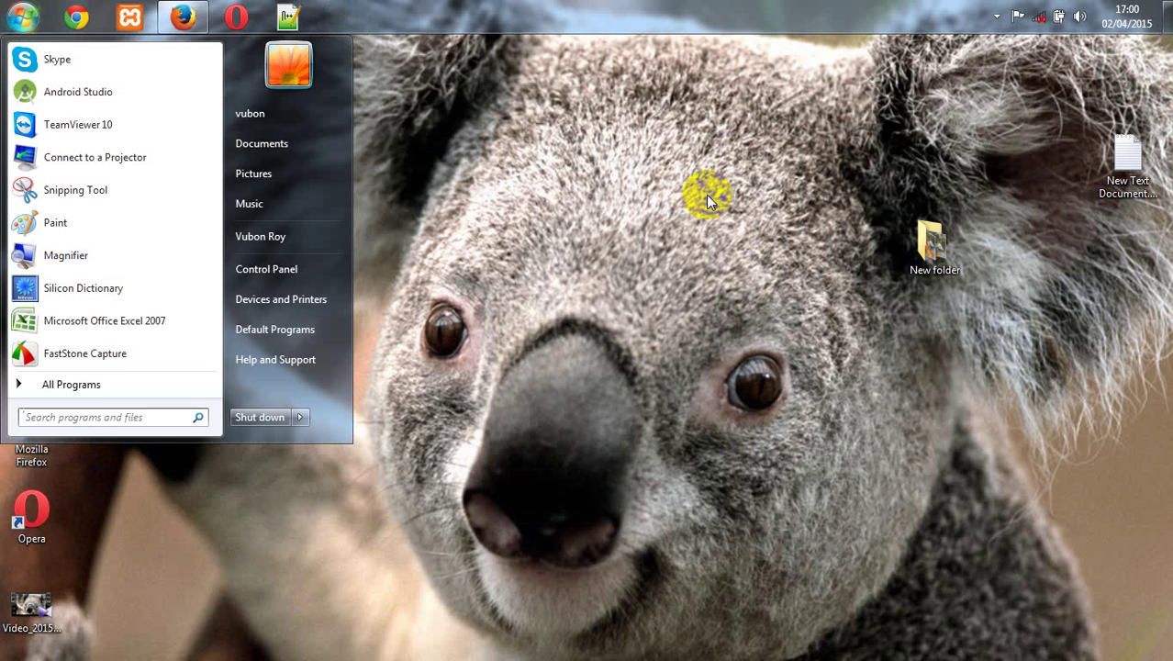
type("cmd")
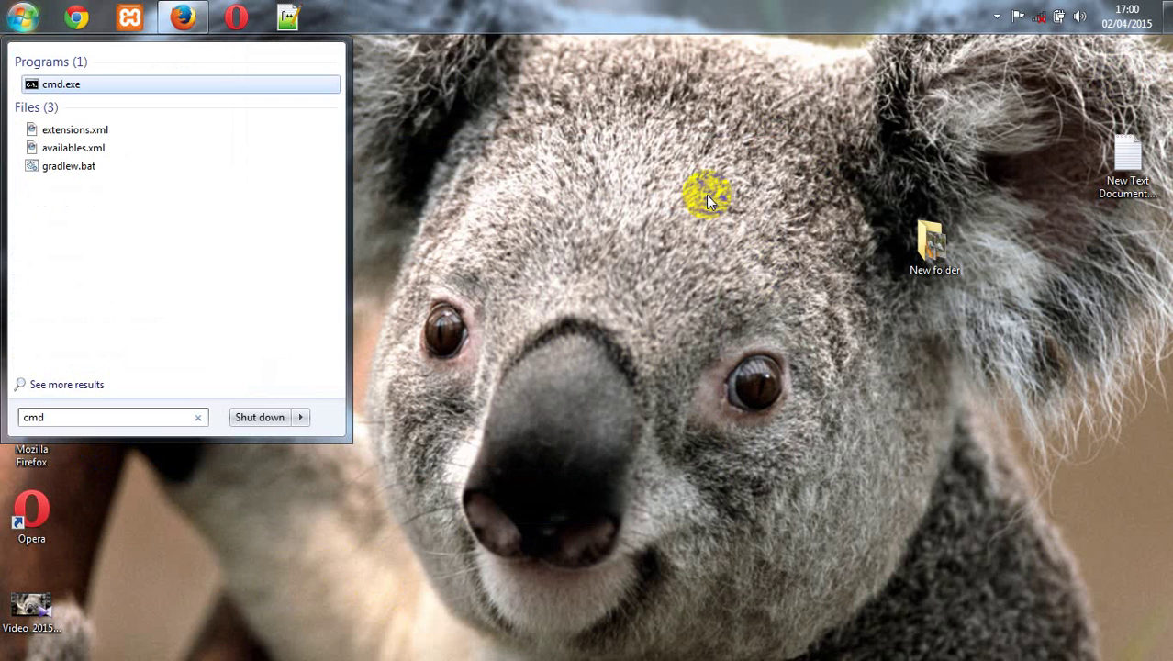
key("Escape")
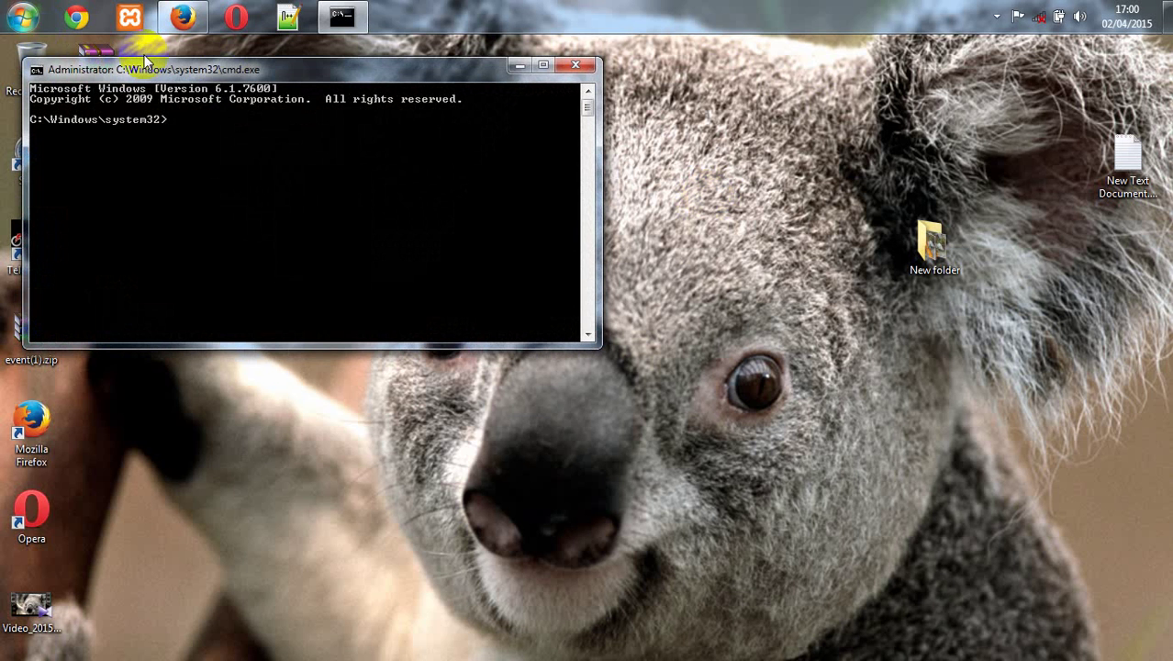
Centre the console and enter 'netsh wlan show drivers' at the prompt without running it
left_click_drag(155, 73, 276, 176)
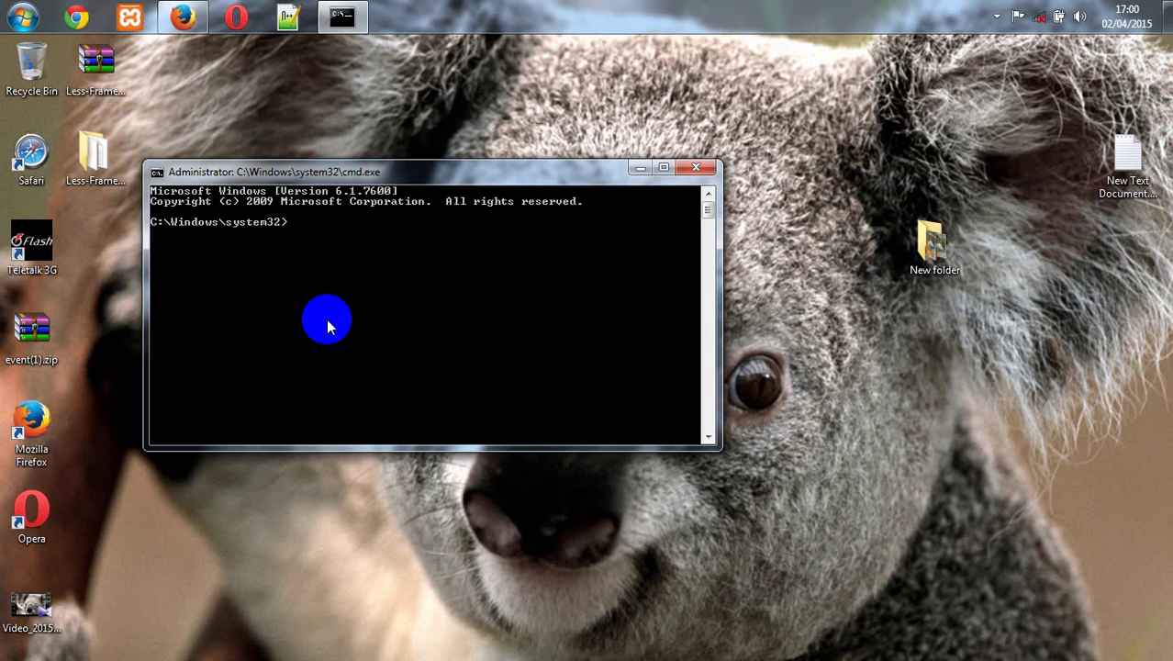
type("netsh wlan show dr")
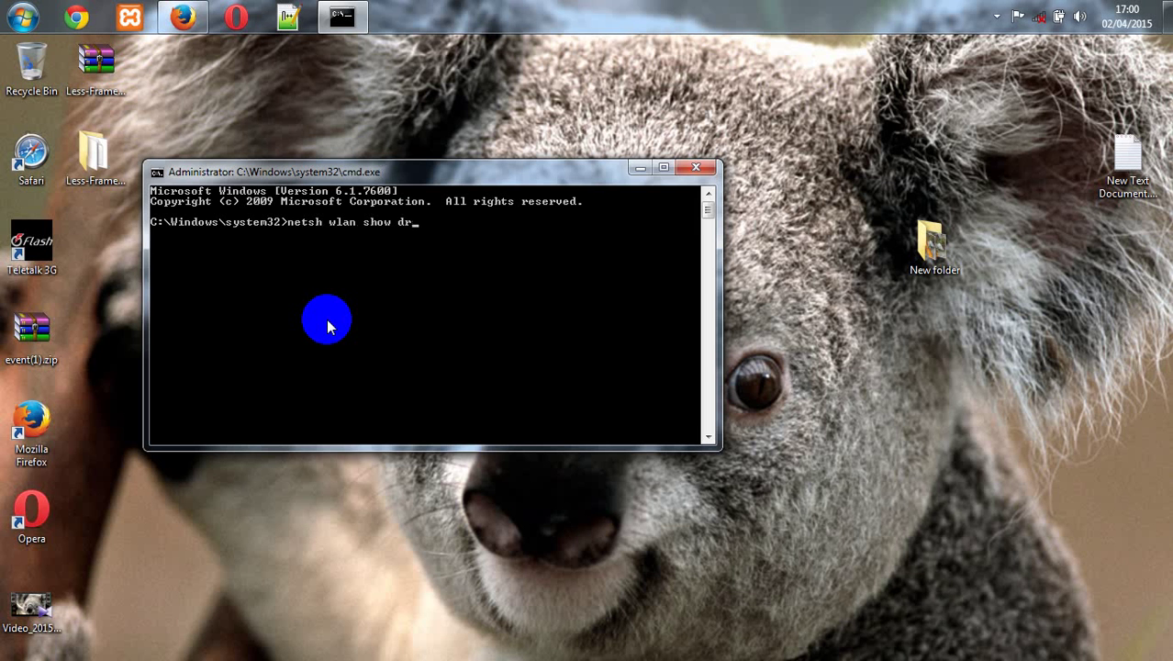
type("ive")
key("BackSpace")
key("BackSpace")
type("vers")
Run netsh wlan show drivers and check the output for 'Hosted network supported: Yes'
key("Return")
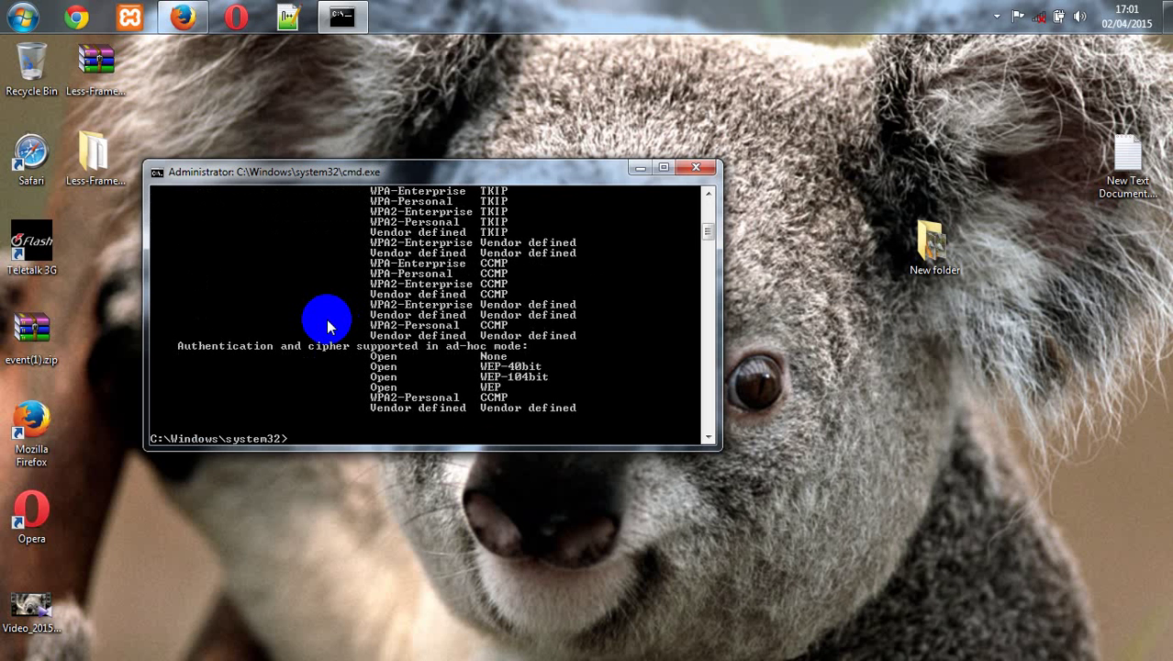
scroll(327, 319, "up", 12)
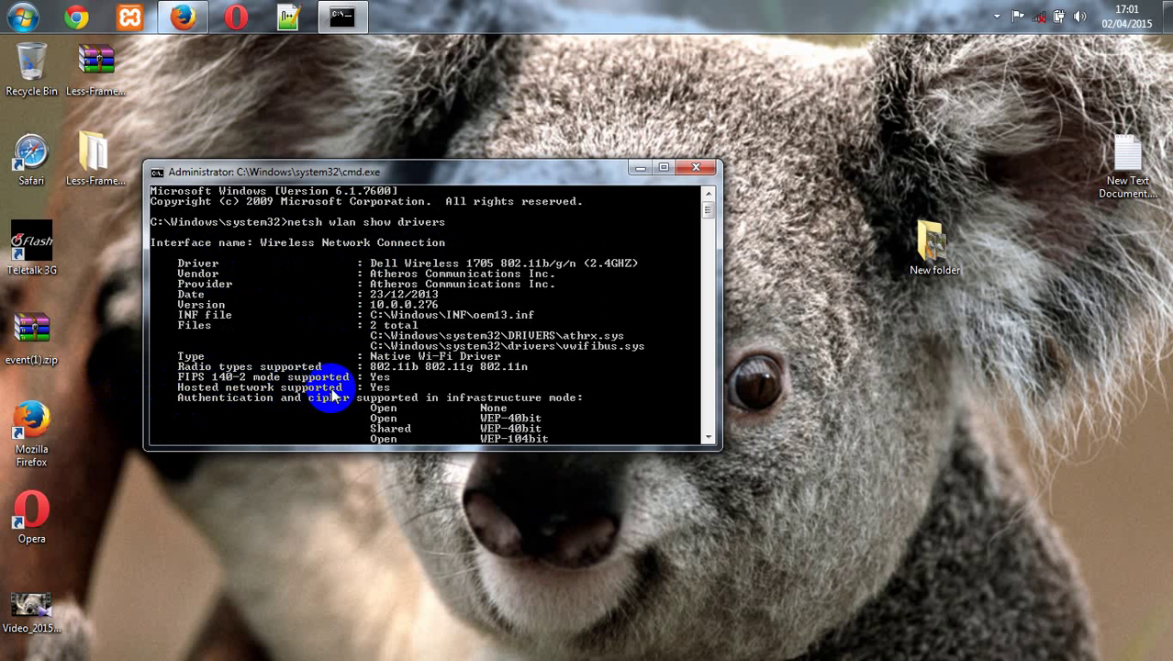
scroll(392, 389, "down", 11)
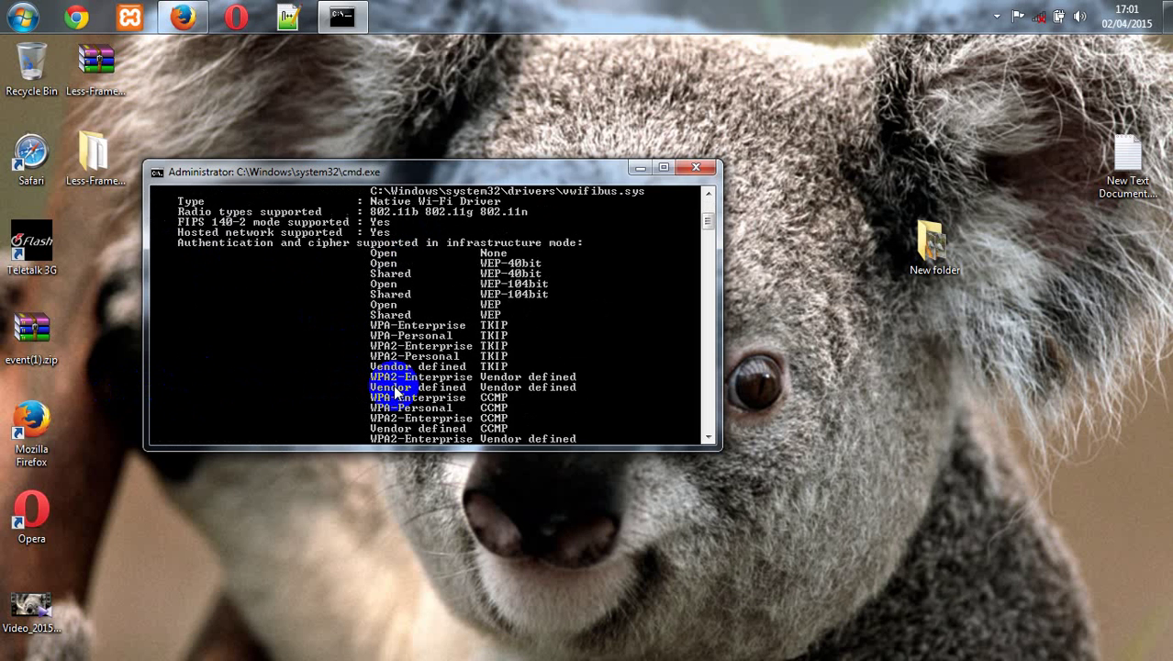
scroll(394, 392, "down", 3)
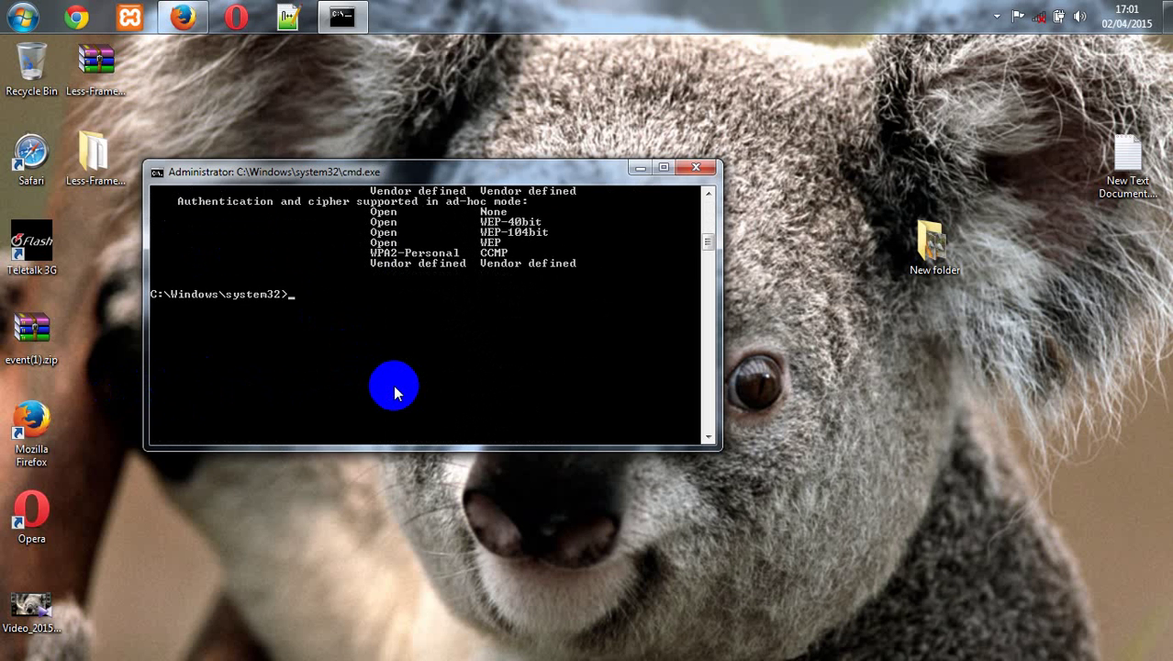
scroll(394, 391, "up", 2)
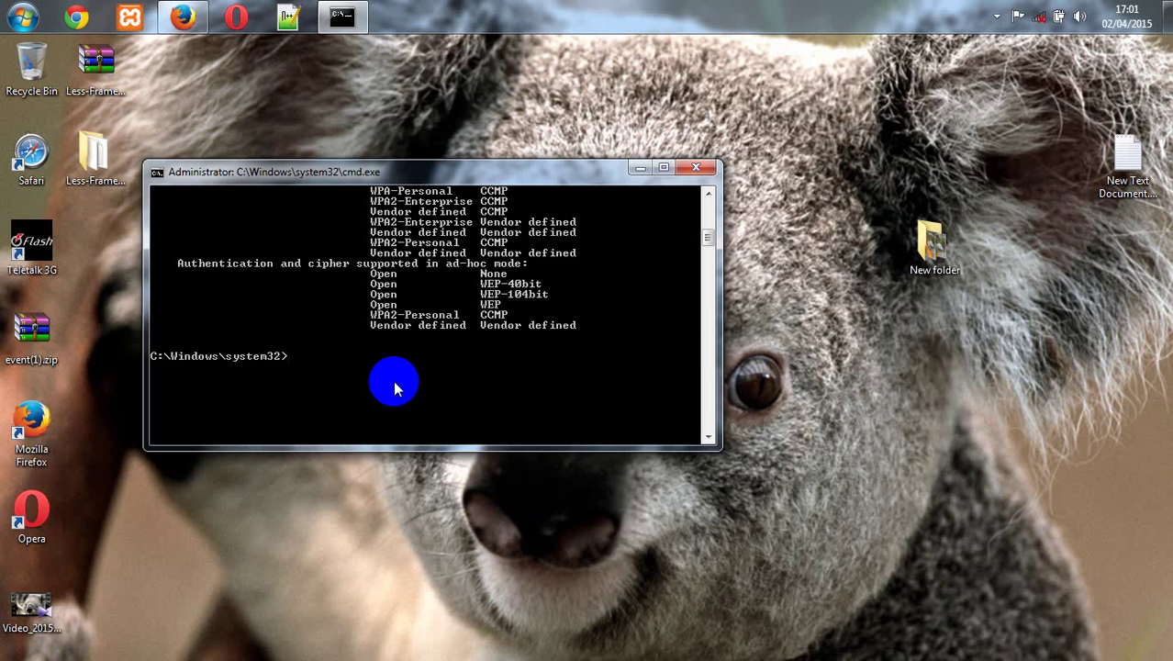
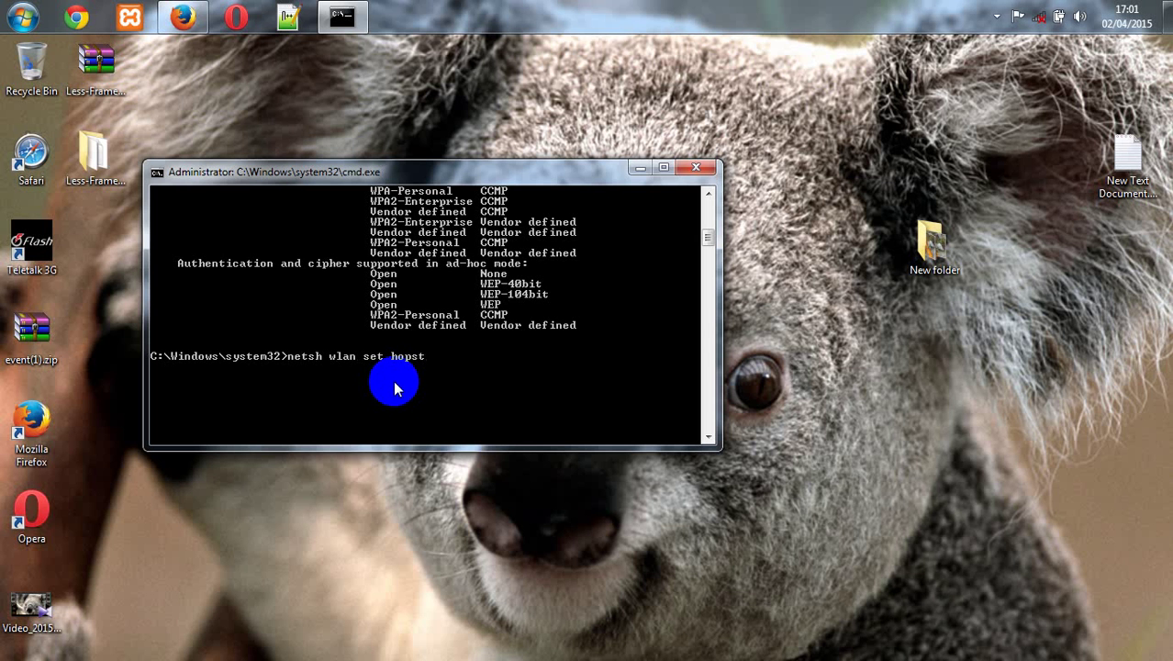
Run netsh wlan set hostednetwork with mode=allow, ssid=Roy and the chosen passphrase as key
key("BackSpace")
key("BackSpace")
key("BackSpace")
key("BackSpace")
key("BackSpace")
key("BackSpace")
key("BackSpace")
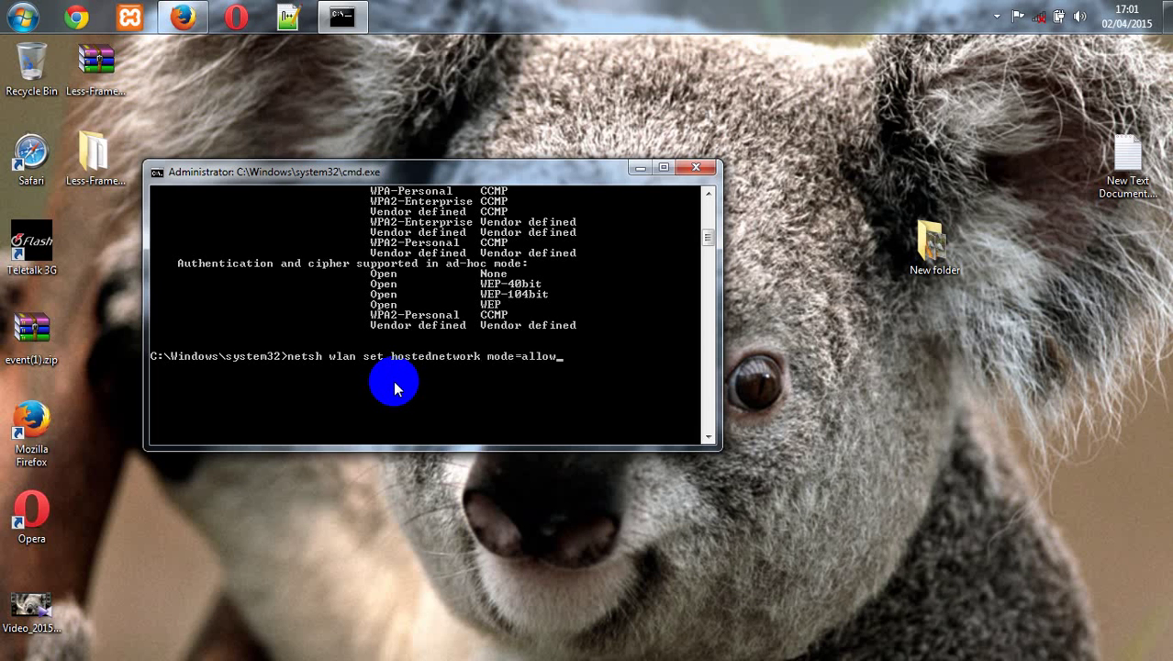
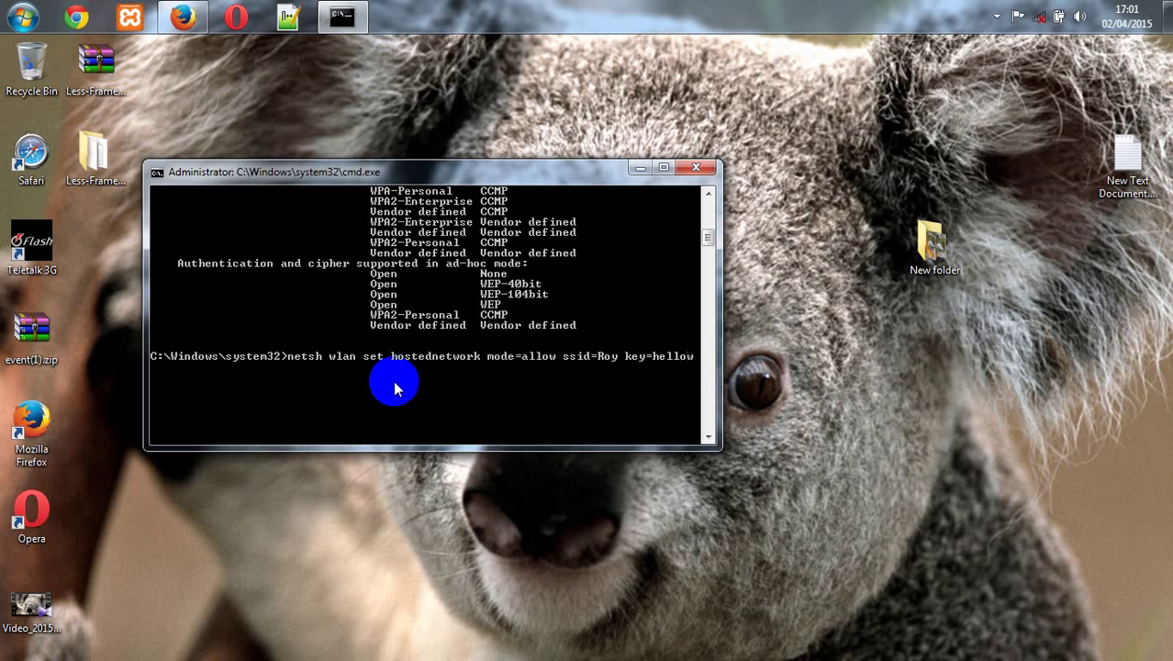
key("Return")
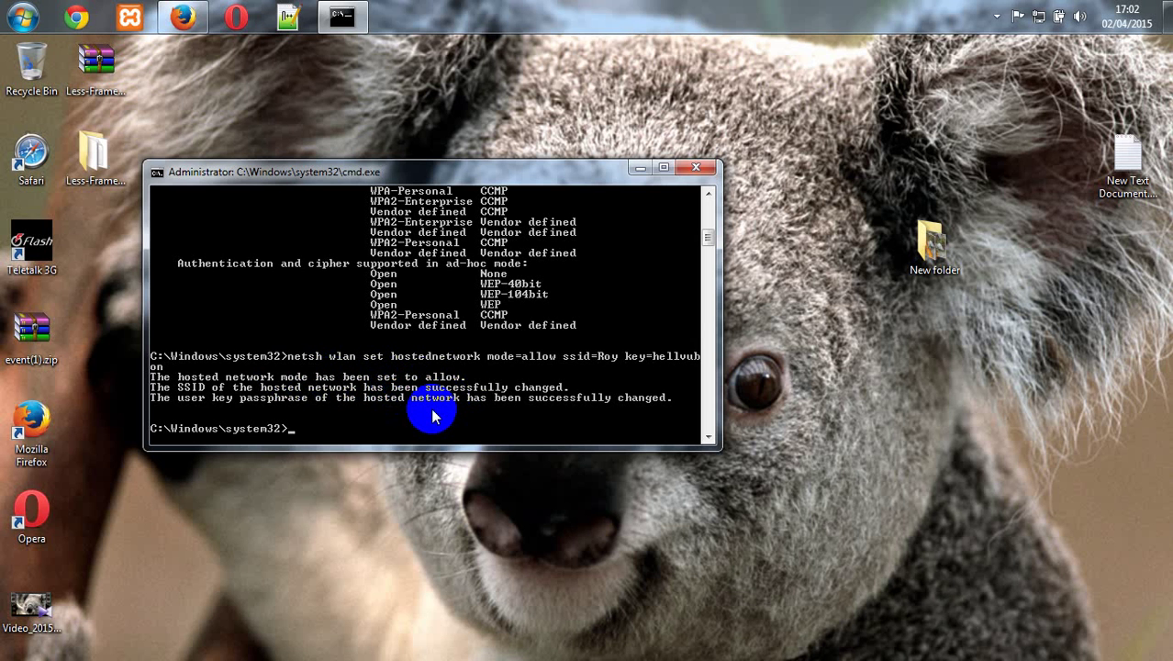
Run netsh wlan start hostednetwork and select the command with its 'started' result
type("netsh wland")
key("BackSpace")
type("start hos")
type("tednetwork")
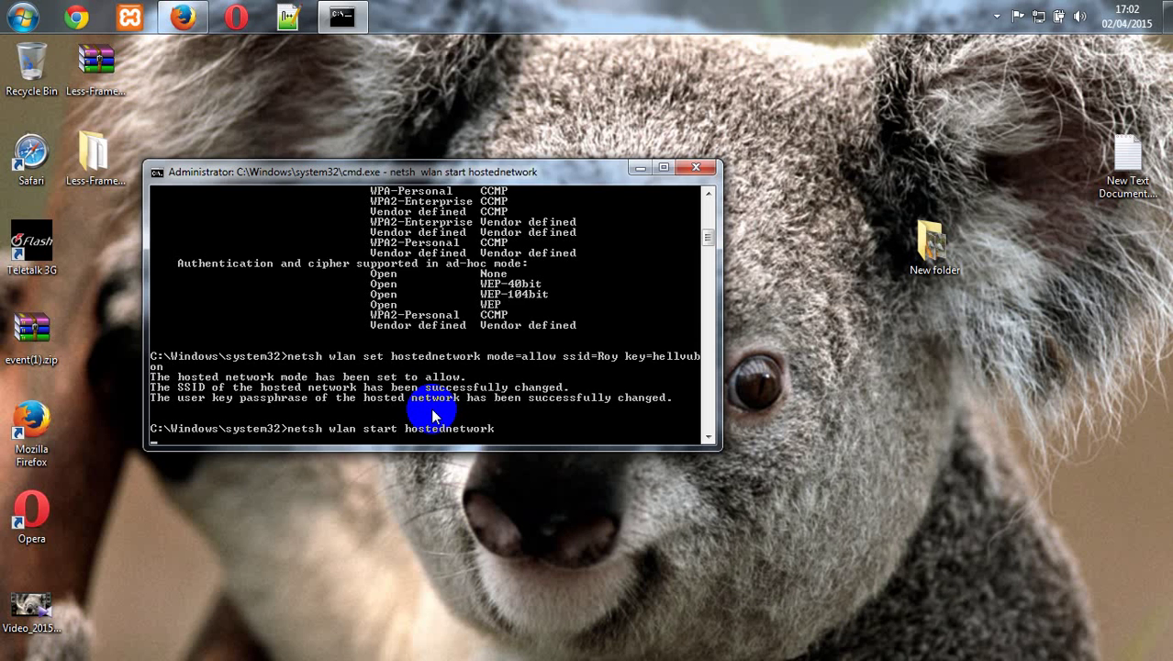
key("Return")
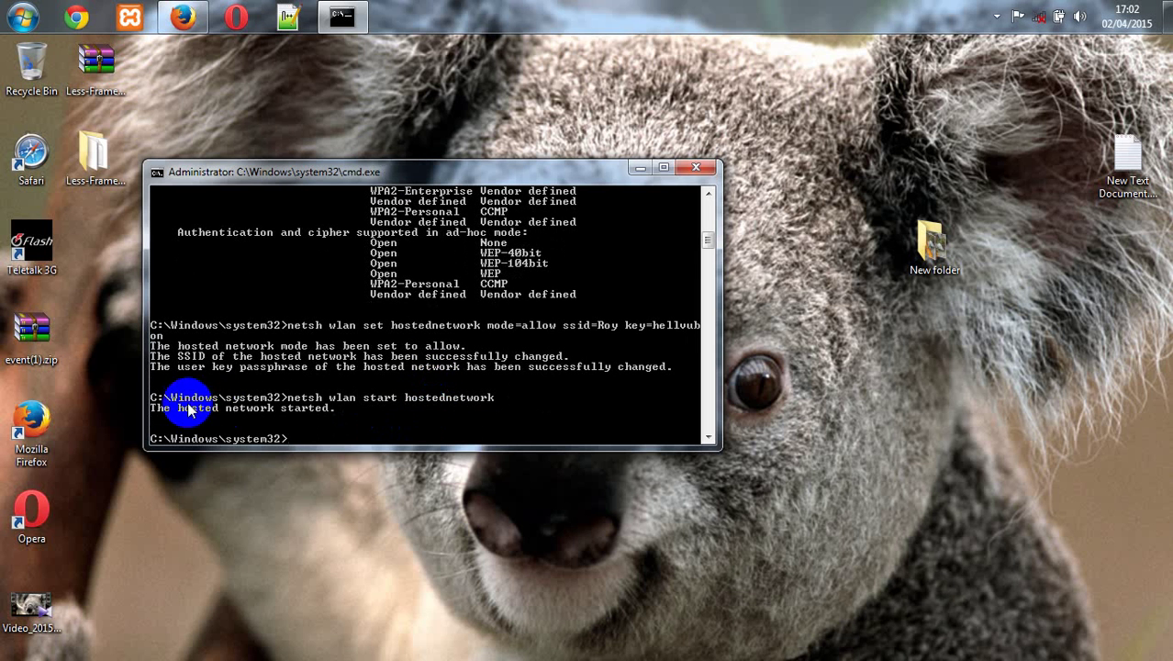
left_click_drag(288, 402, 309, 414)
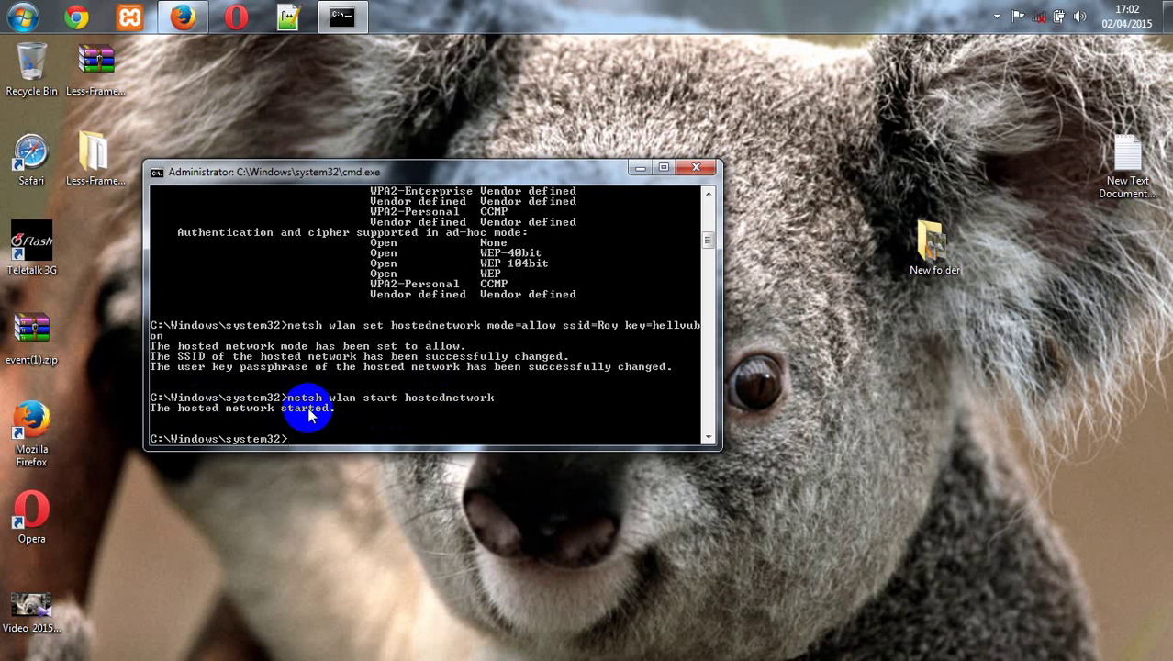
Open Network and Sharing Center from the tray's network flyout, showing Roy 2 and Teletalk-Internet
left_click(331, 411)
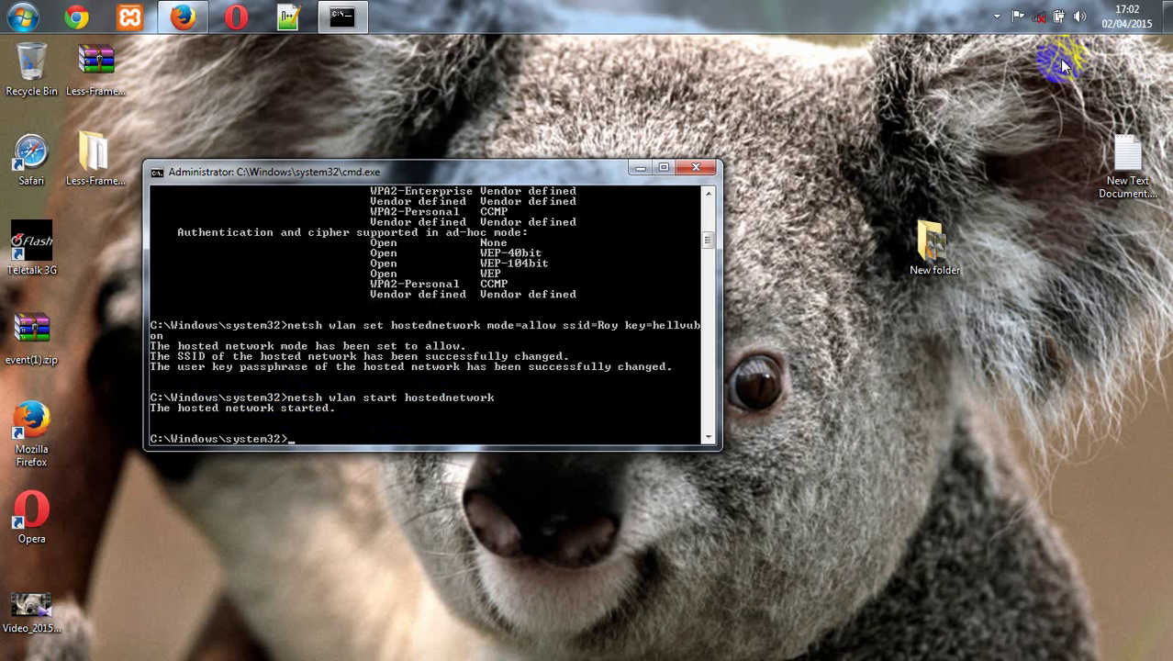
left_click(996, 15)
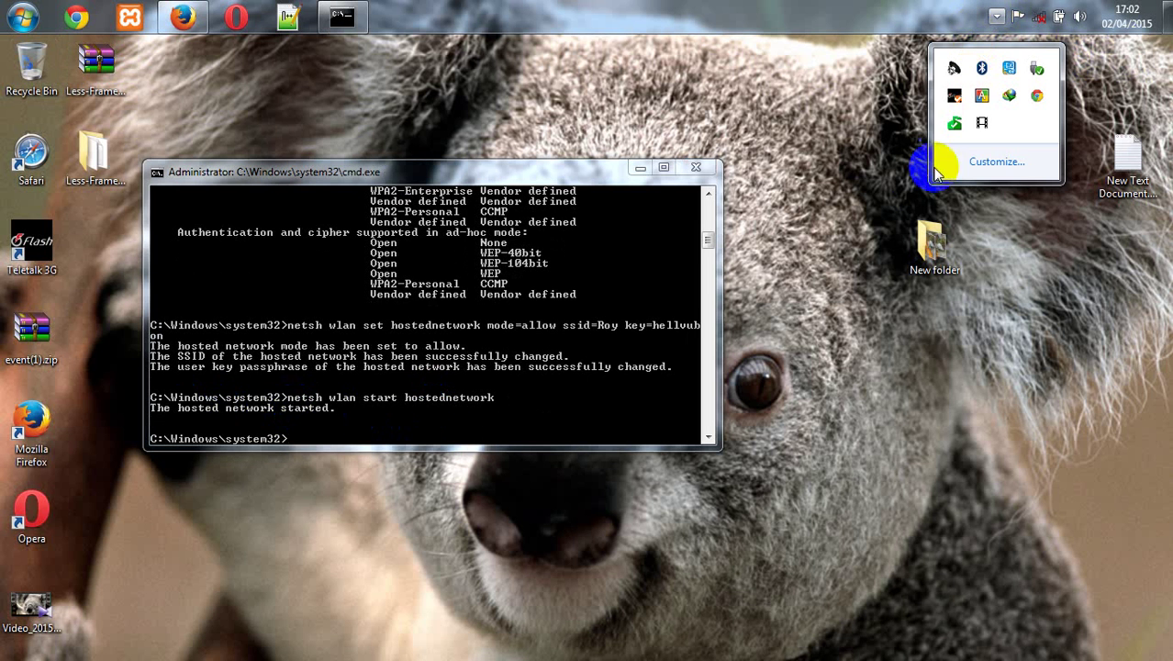
left_click(1038, 16)
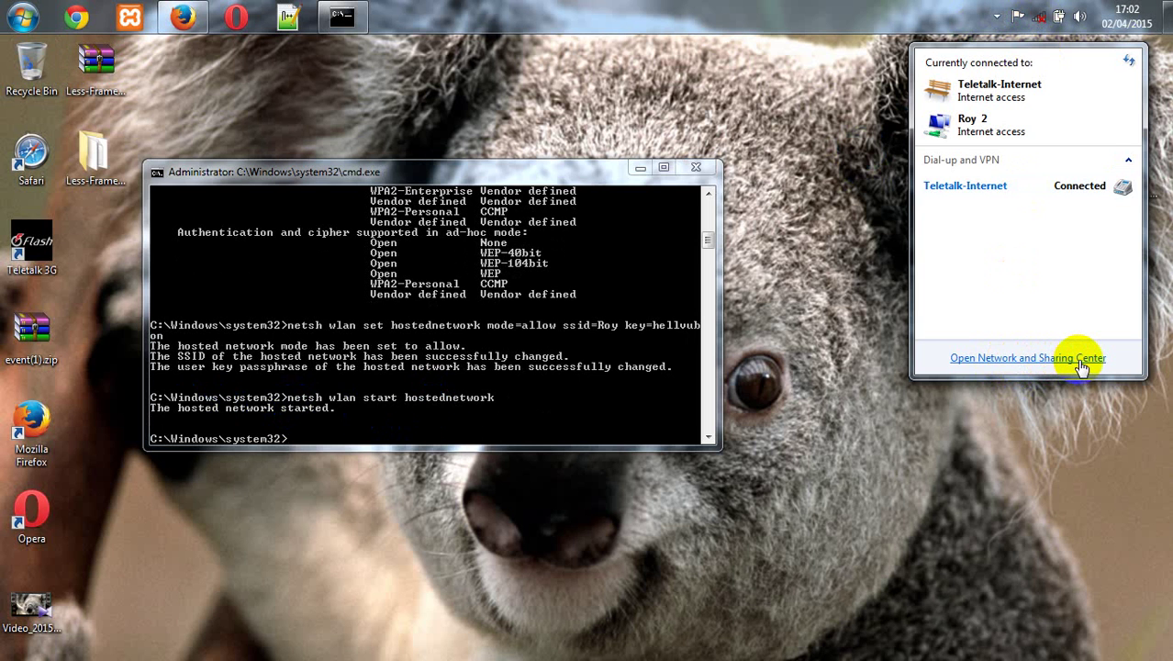
left_click(1080, 363)
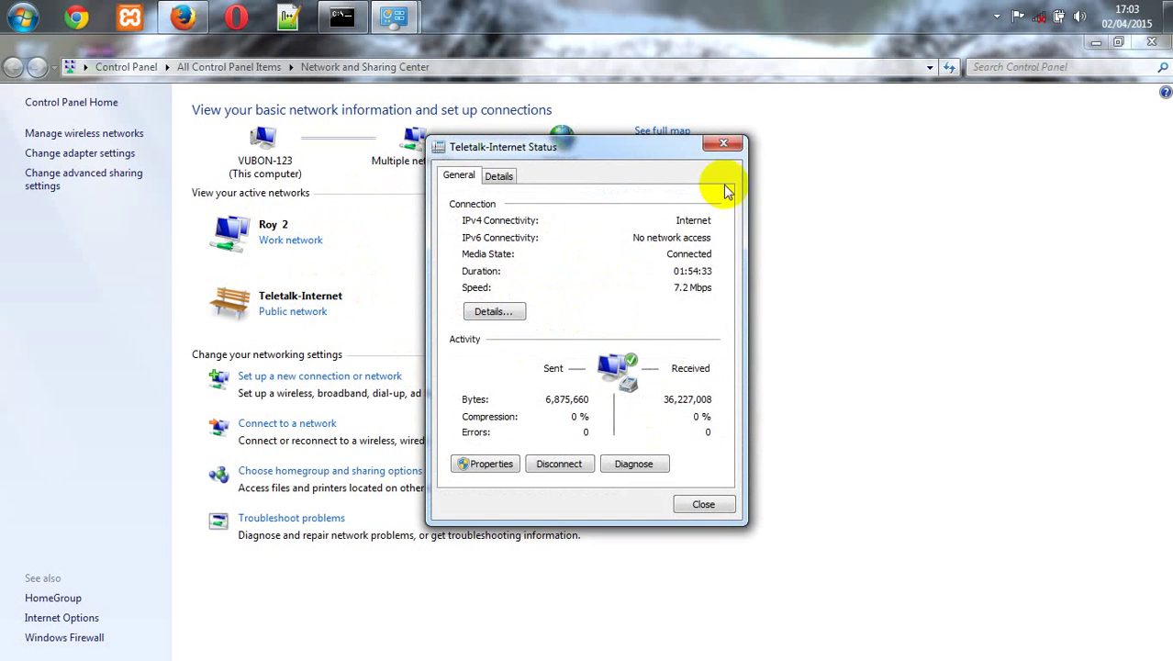
Uncheck 'Allow other network users to connect' in Teletalk-Internet's Sharing properties and apply
left_click(723, 145)
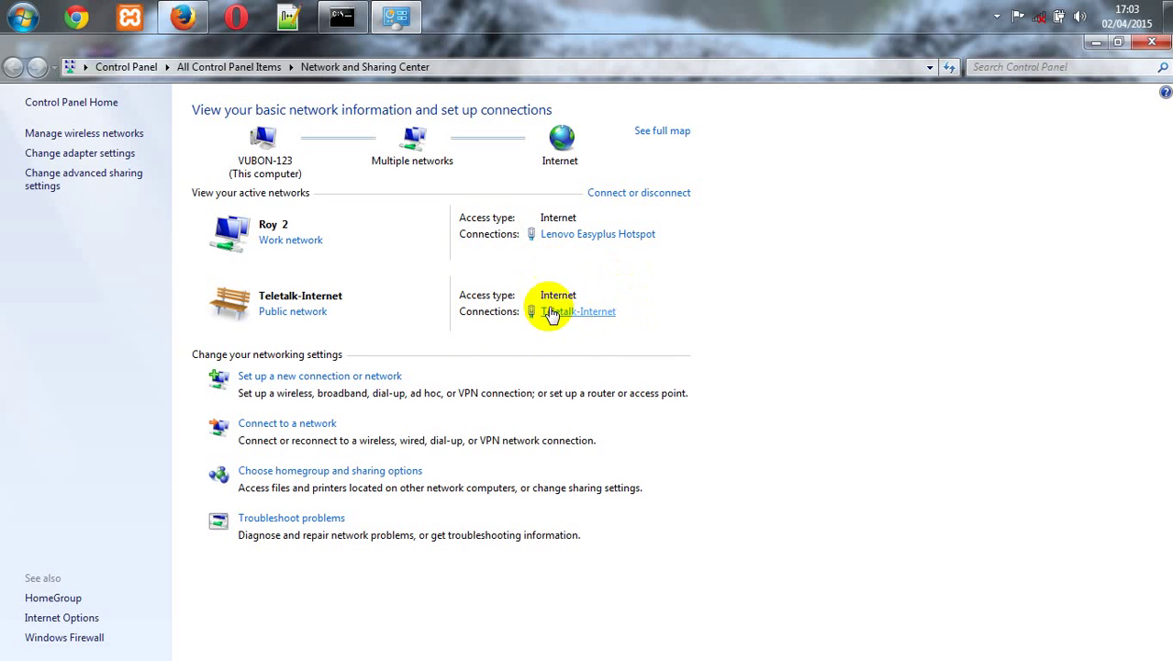
left_click(578, 317)
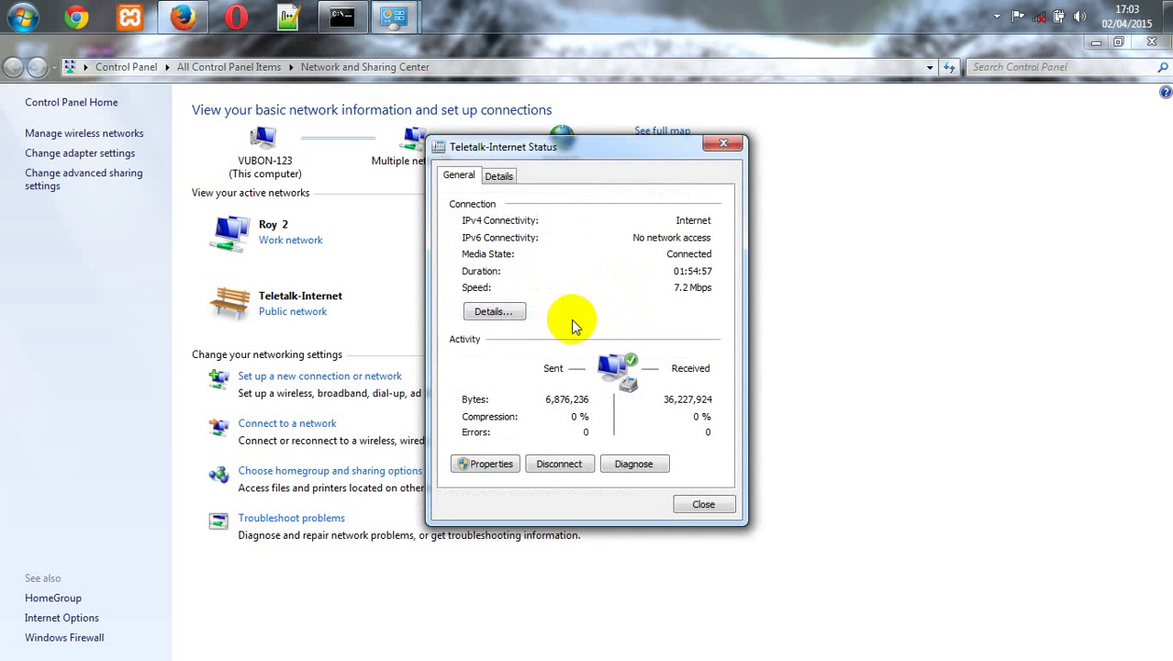
left_click(491, 464)
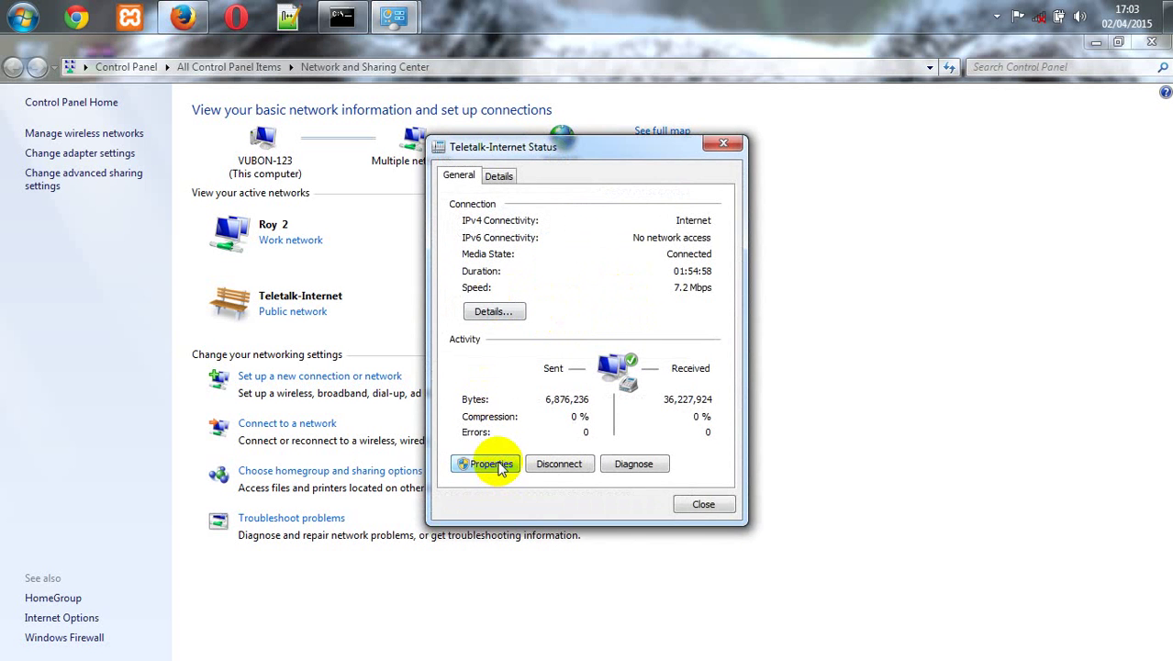
left_click(642, 165)
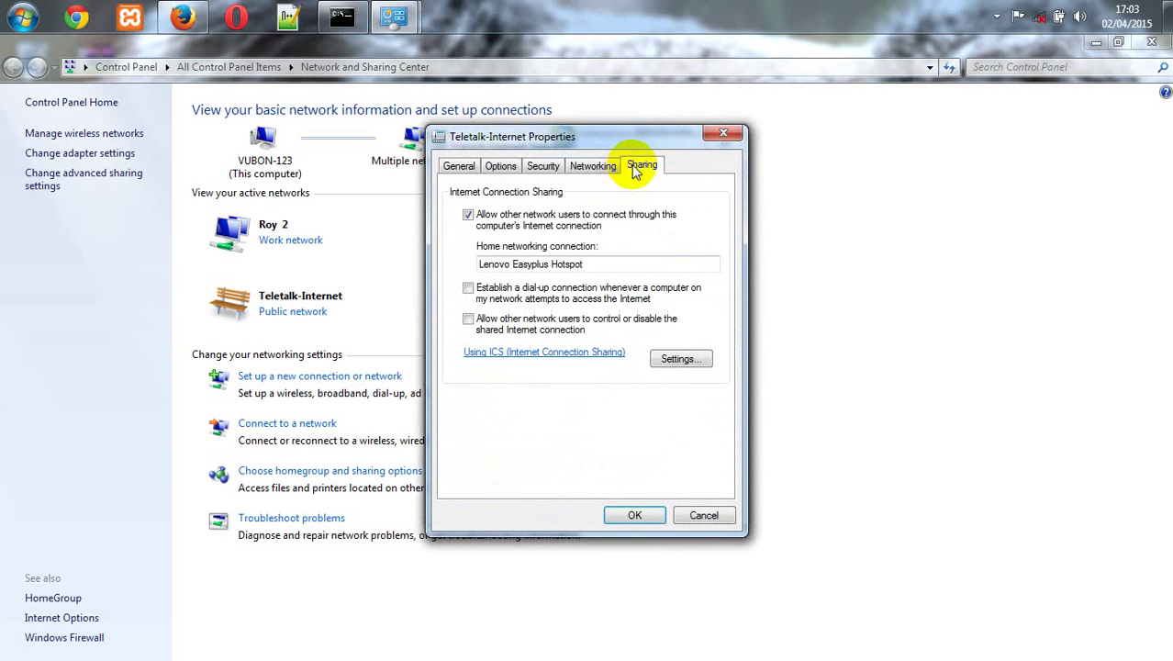
left_click(468, 214)
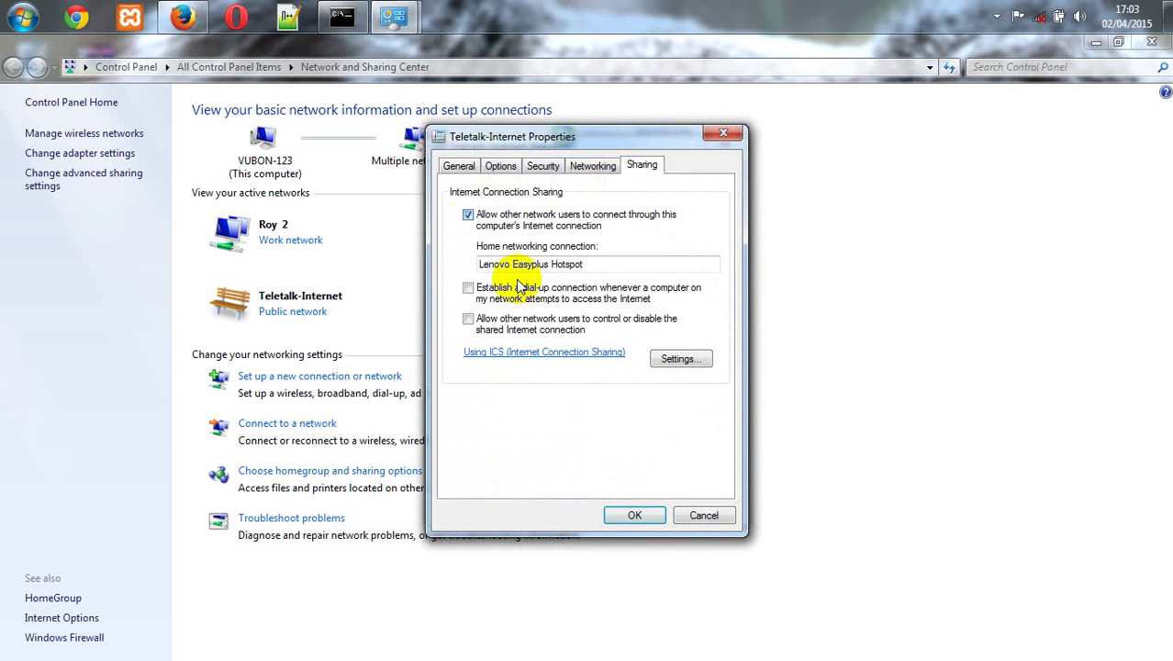
left_click(642, 514)
Re-enable Teletalk-Internet sharing with Lenovo Easyplus Hotspot as the home network and confirm
left_click(731, 371)
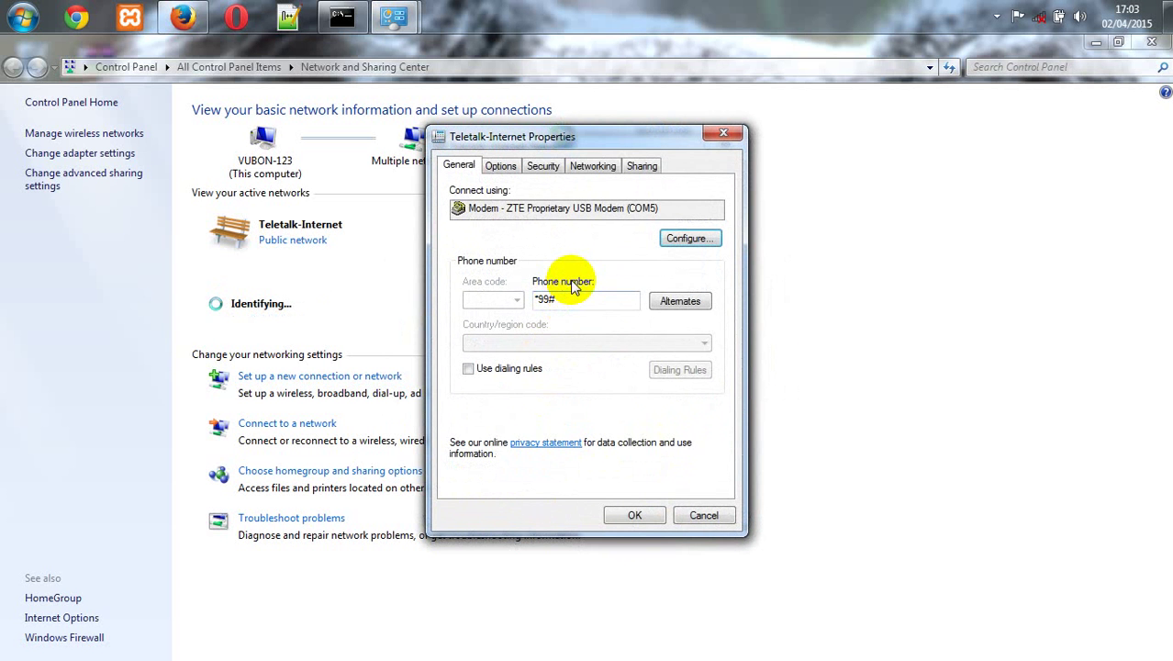
left_click(641, 166)
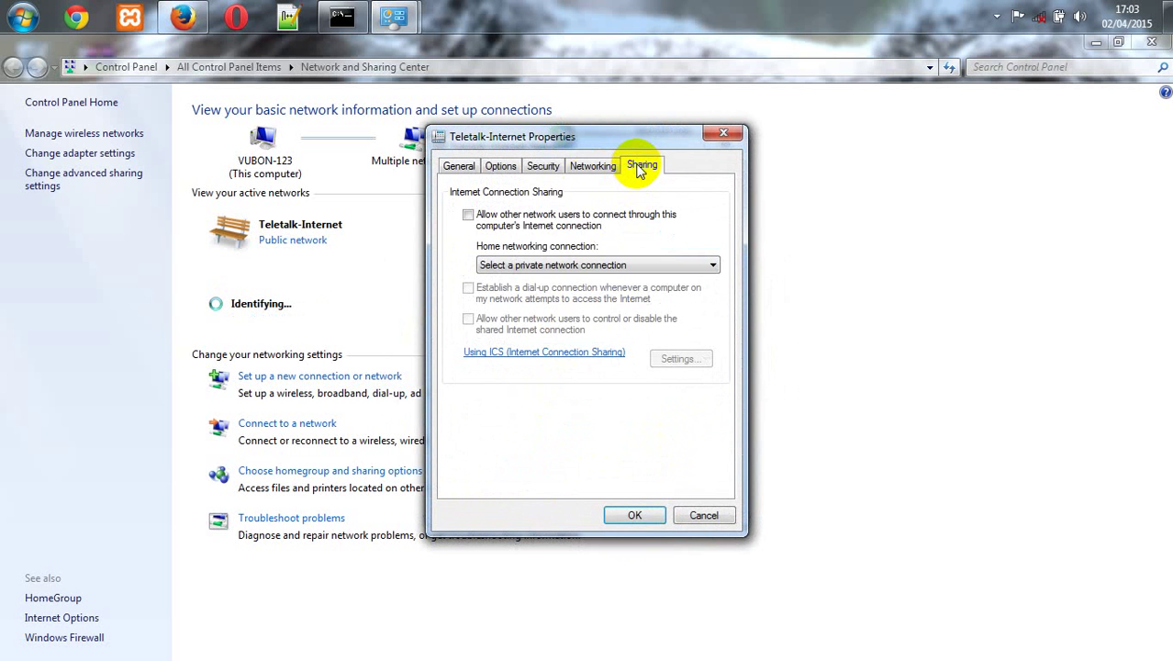
left_click(468, 217)
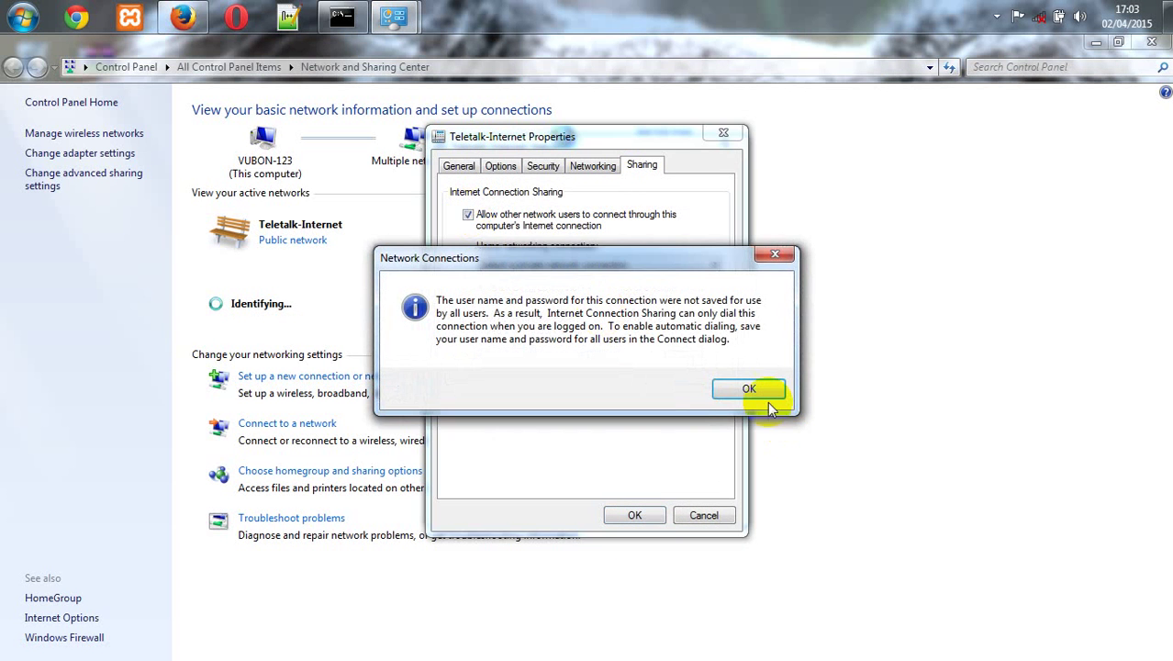
left_click(749, 389)
left_click(644, 261)
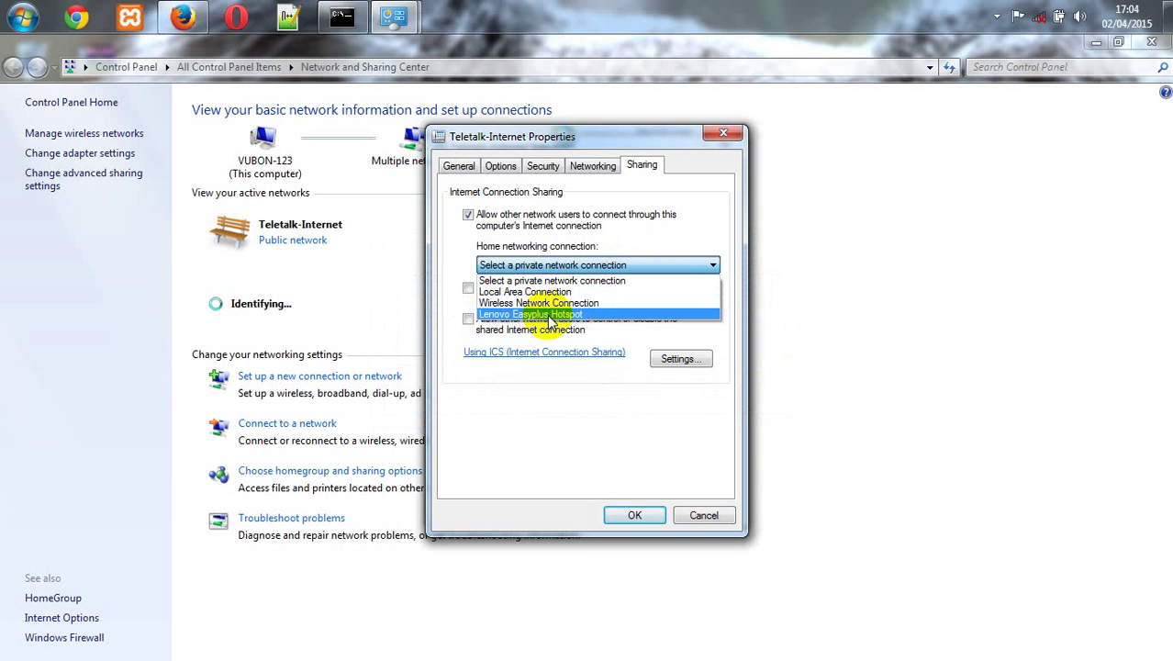
left_click(547, 315)
left_click(635, 513)
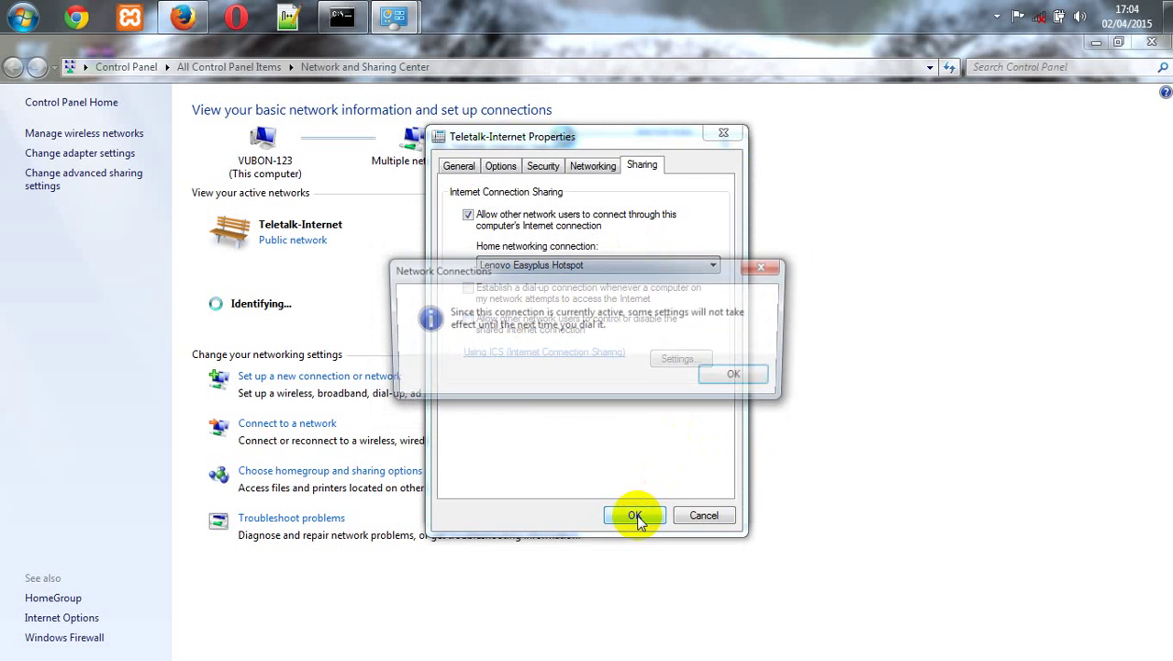
left_click(726, 379)
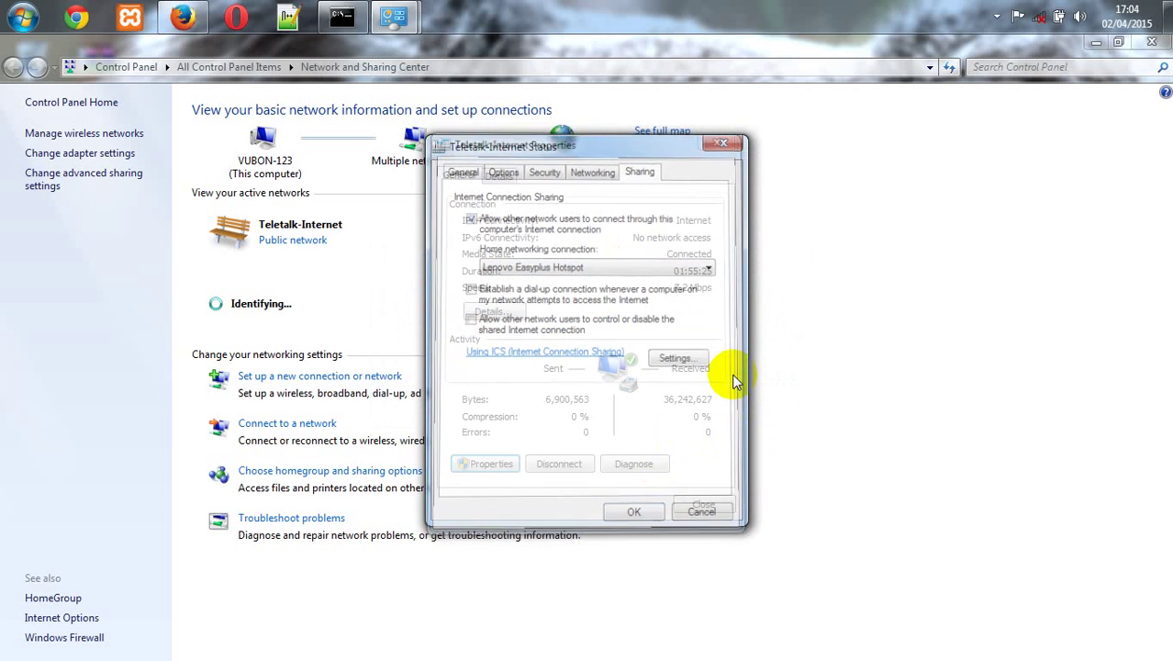
Close the Teletalk-Internet Status dialog to return to Network and Sharing Center
left_click(695, 497)
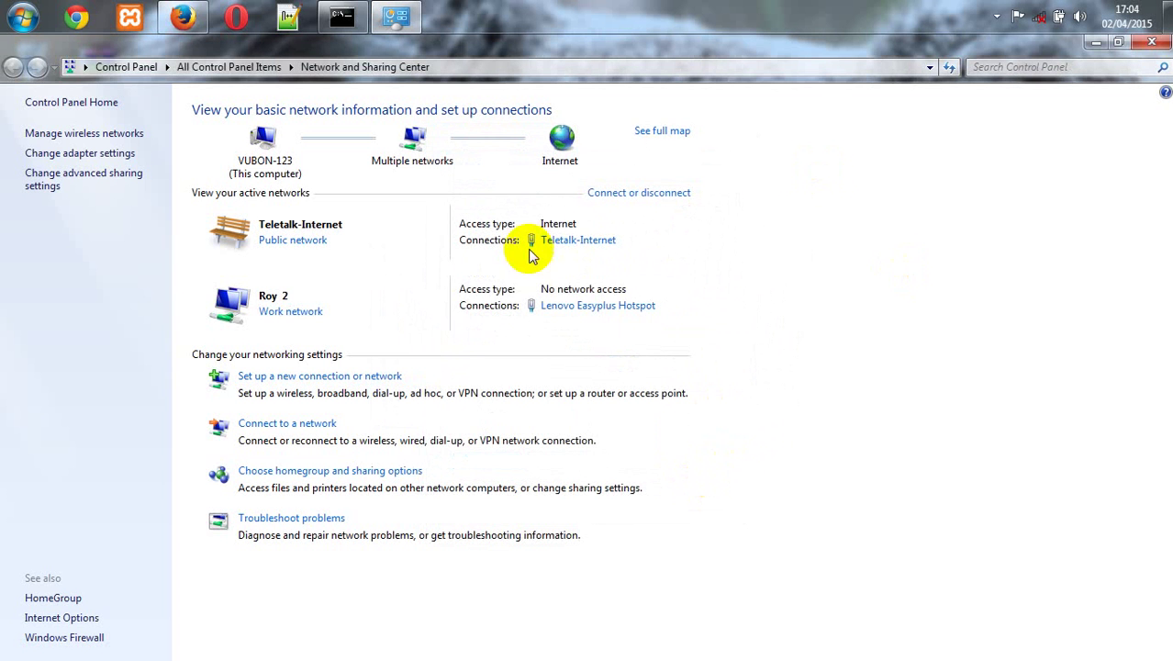